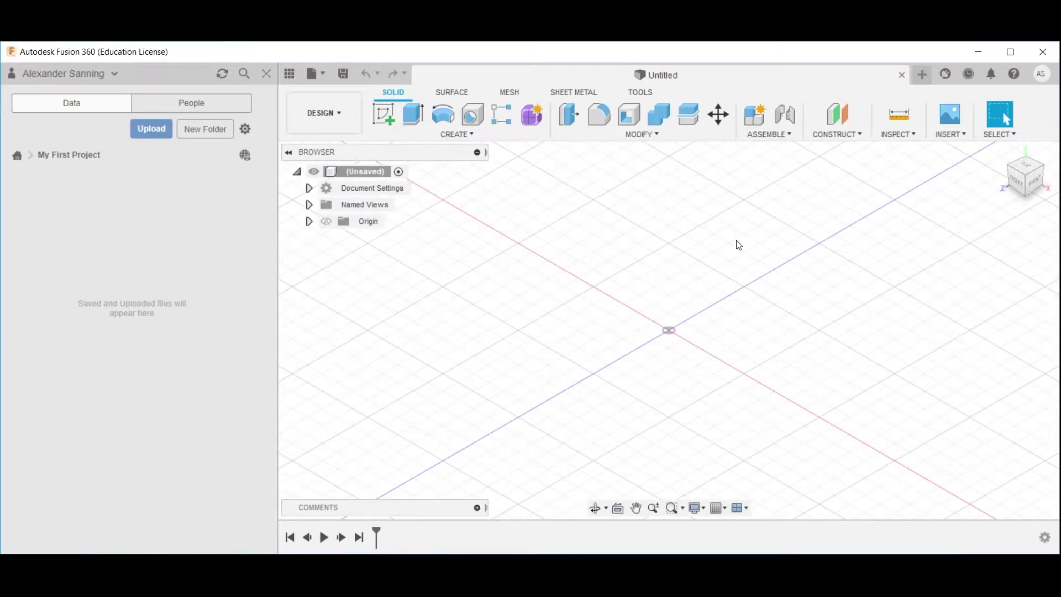
From the project list, add a project called Tutorial and open its empty folder
left_click(20, 157)
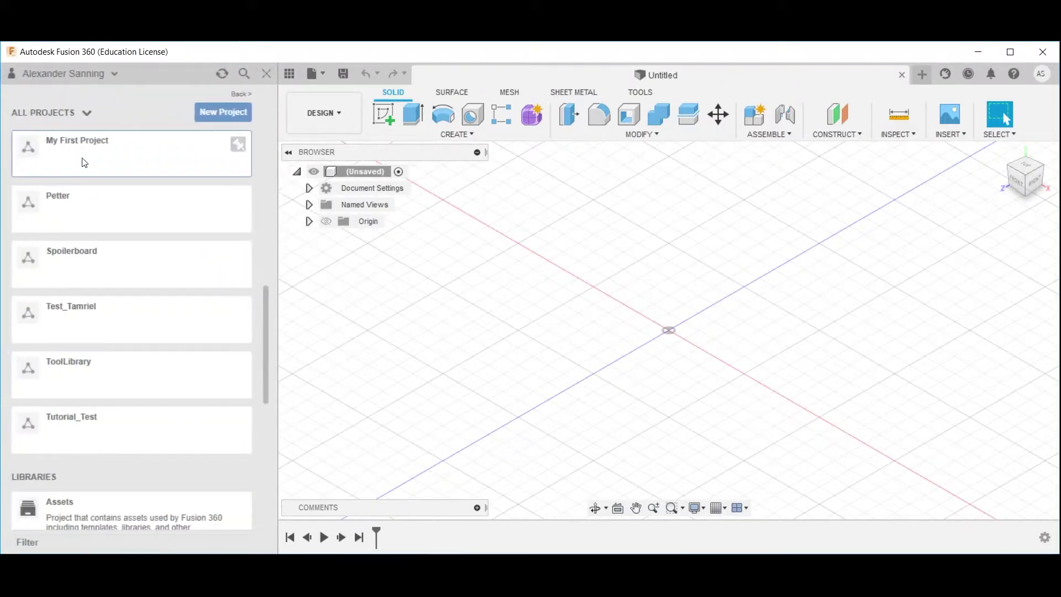
left_click(232, 115)
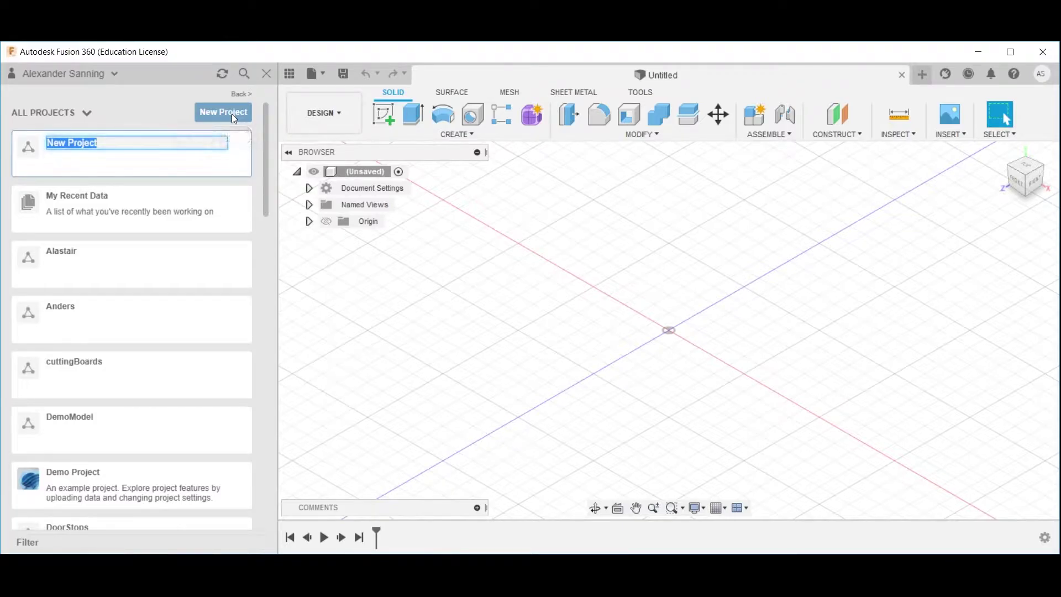
type("Tutorial")
key("Return")
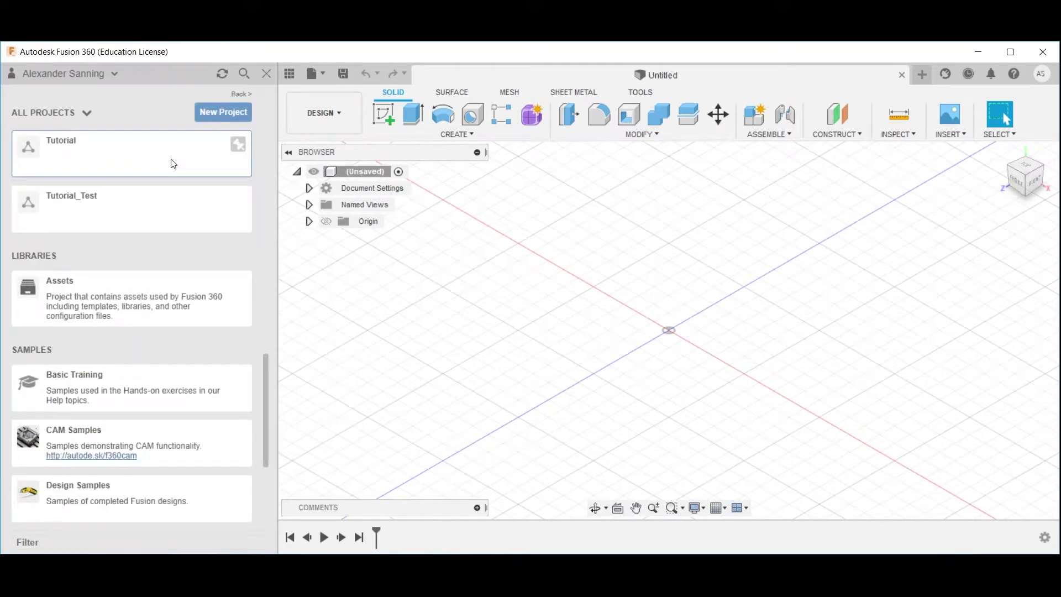
left_click(173, 164)
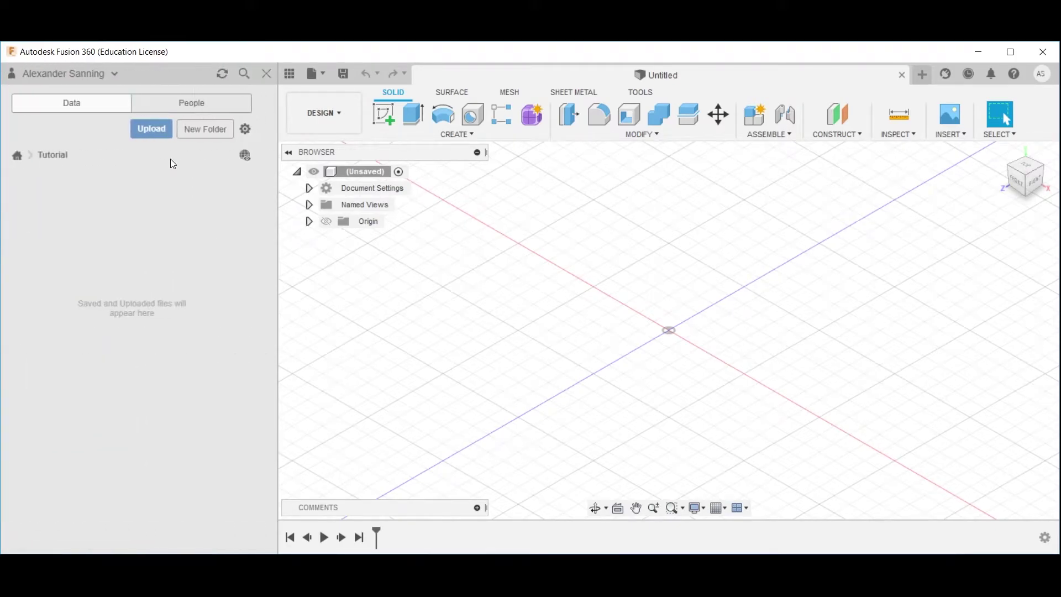
Upload Model_CAM_001.3dm from the computer into Tutorial and dismiss the job status report
left_click(159, 131)
left_click(326, 279)
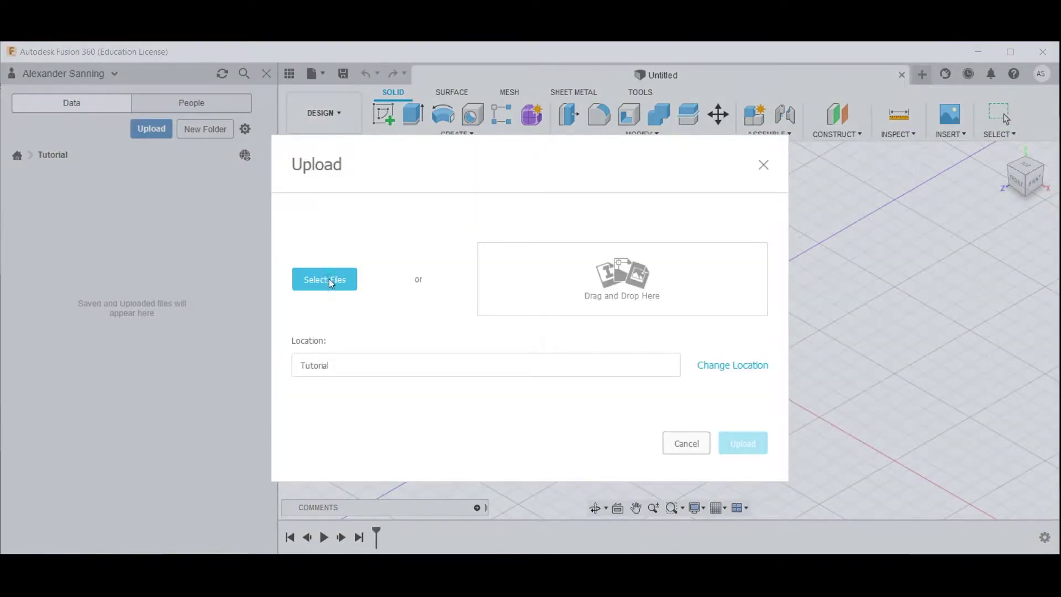
left_click(182, 158)
left_click(219, 159)
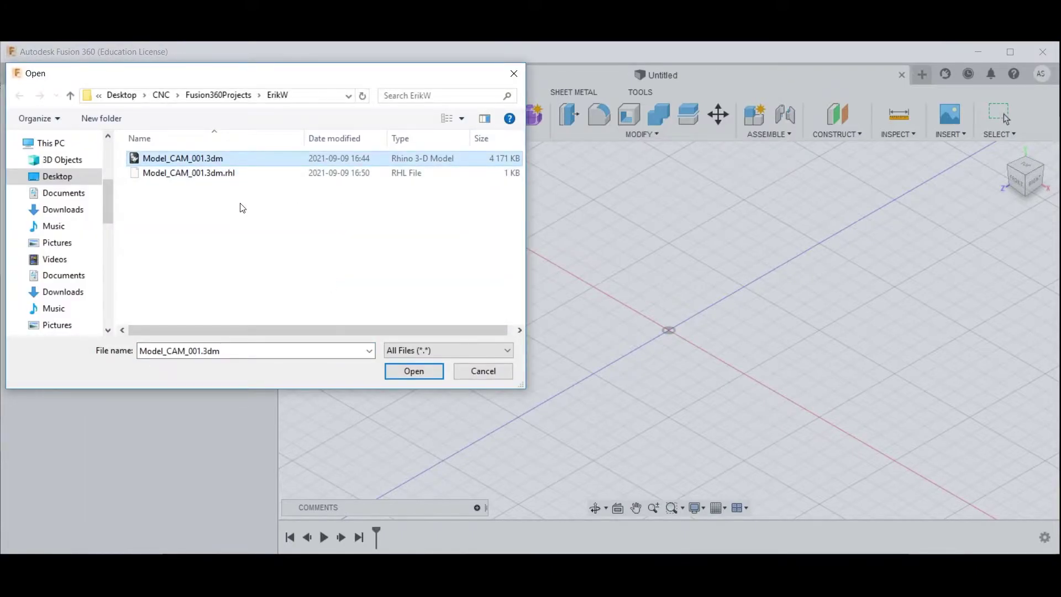
left_click(414, 371)
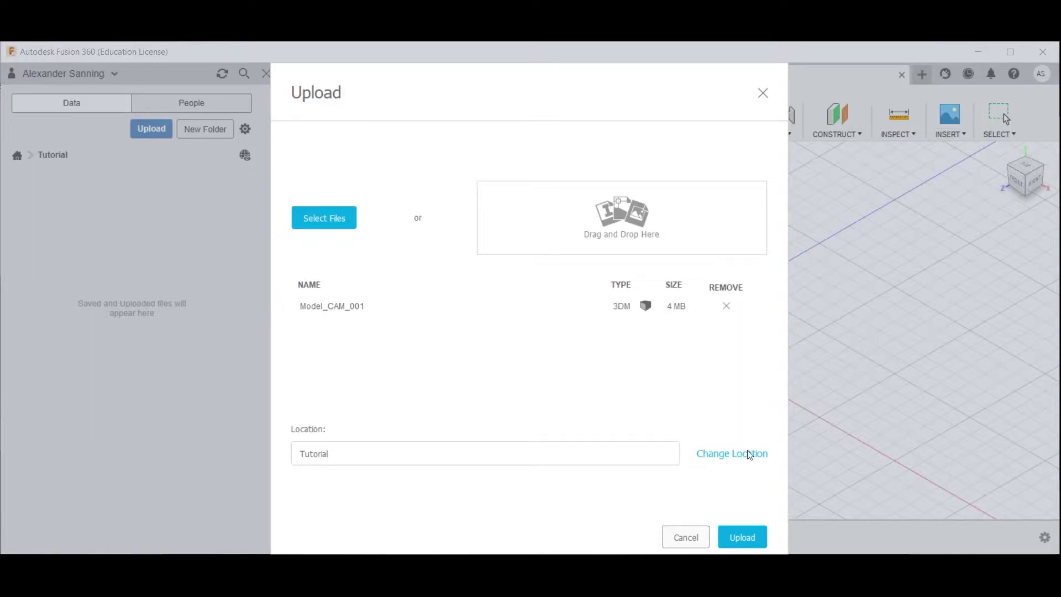
left_click(747, 539)
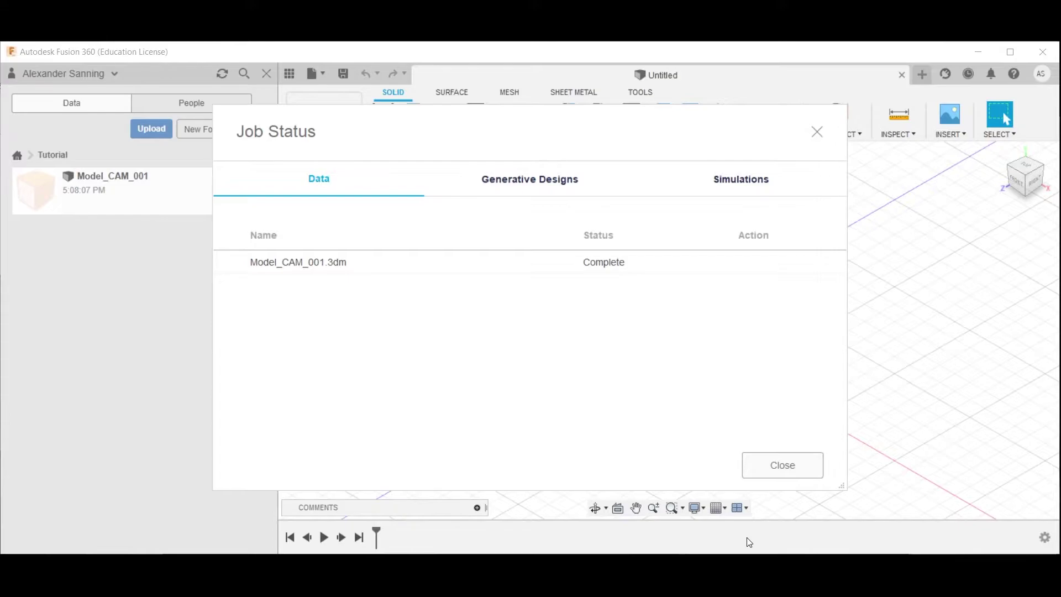
left_click(788, 474)
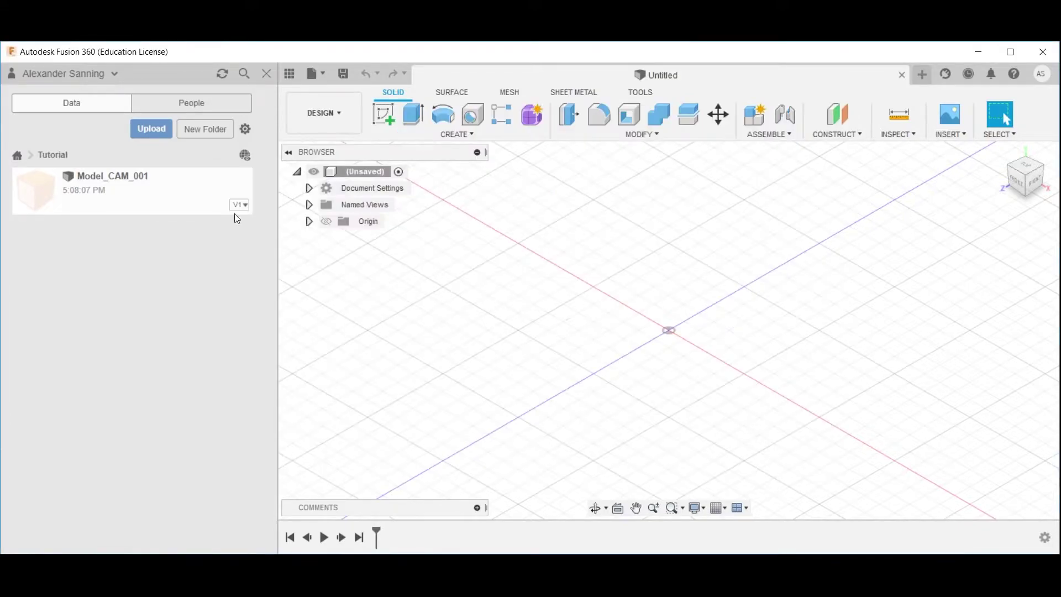
Open the Model_CAM_001 design and check that Document Settings shows mm units
double_click(148, 195)
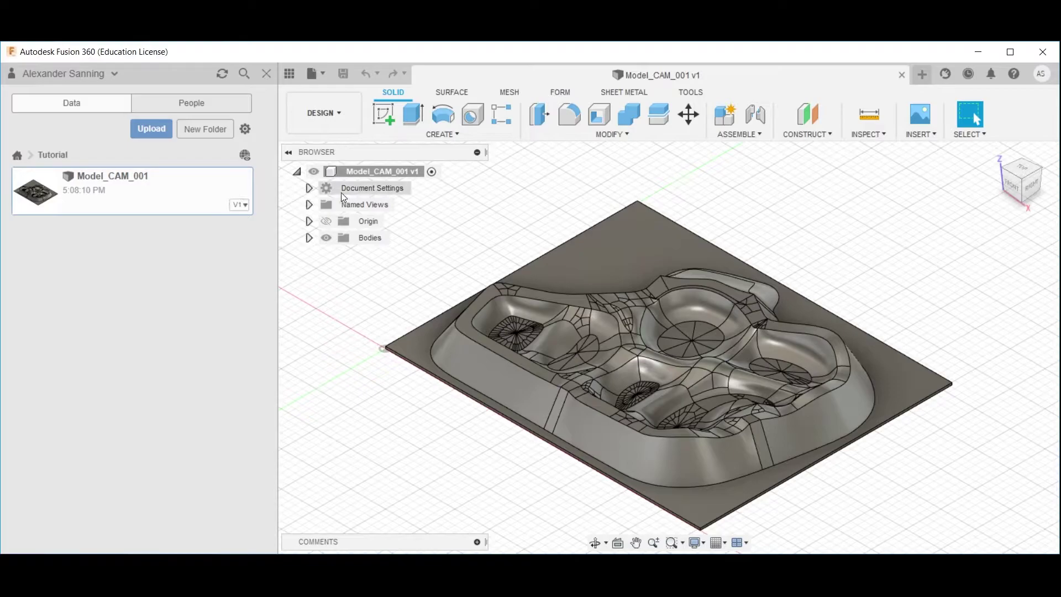
left_click(309, 188)
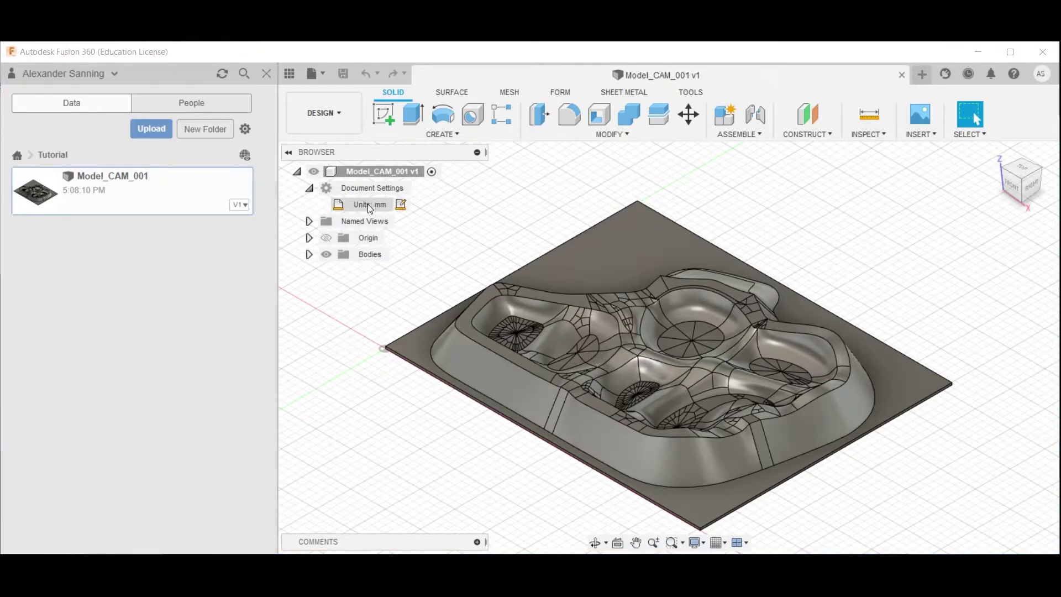
left_click(309, 188)
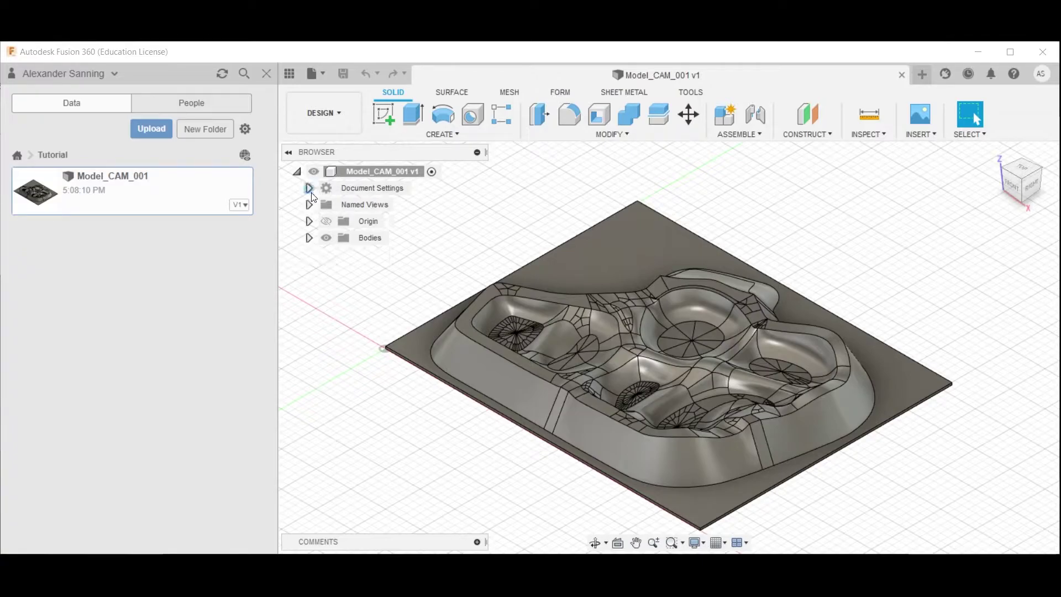
Measure from the base plate's front-left corner to its bottom corner, reading 453.398 mm
left_click(863, 127)
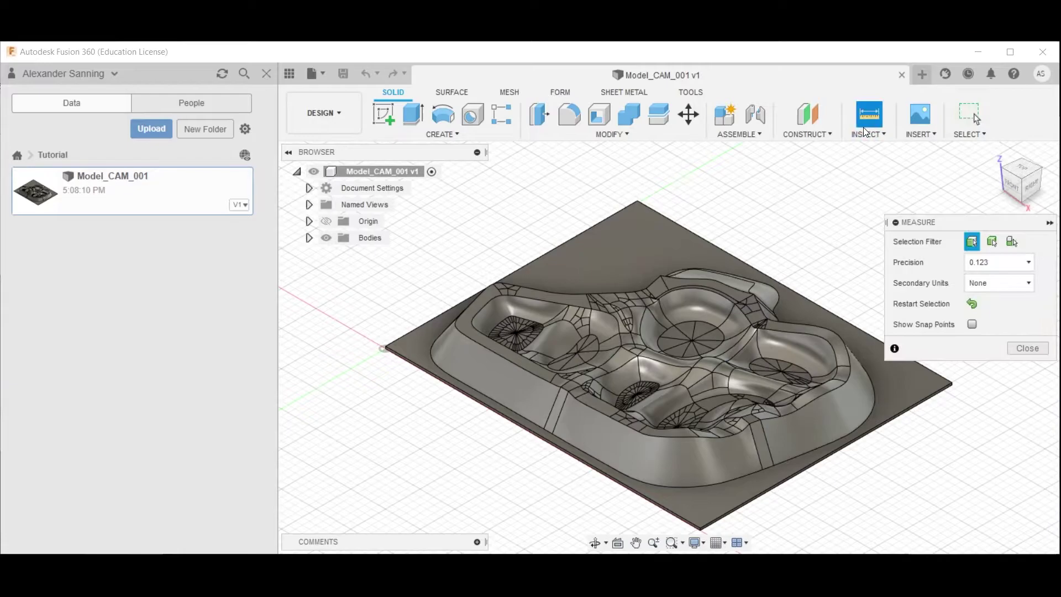
left_click(386, 349)
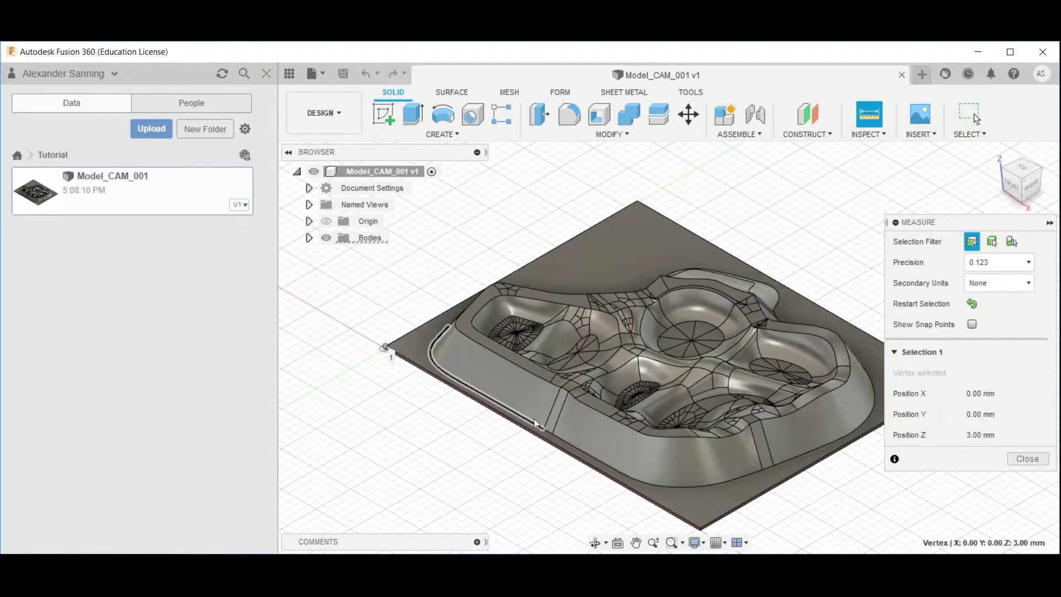
left_click(704, 527)
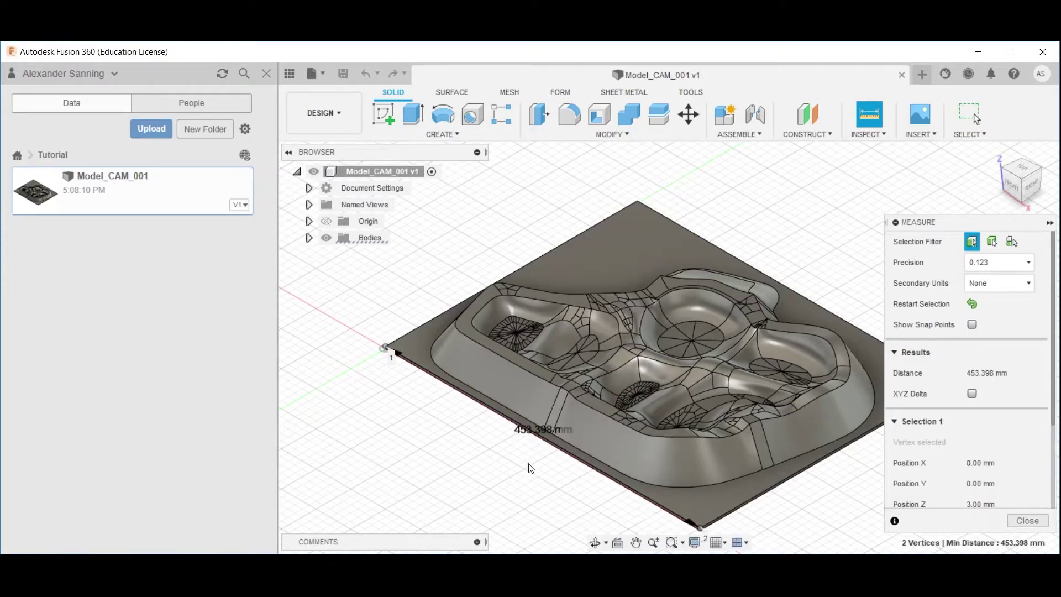
scroll(539, 446, "up", 5)
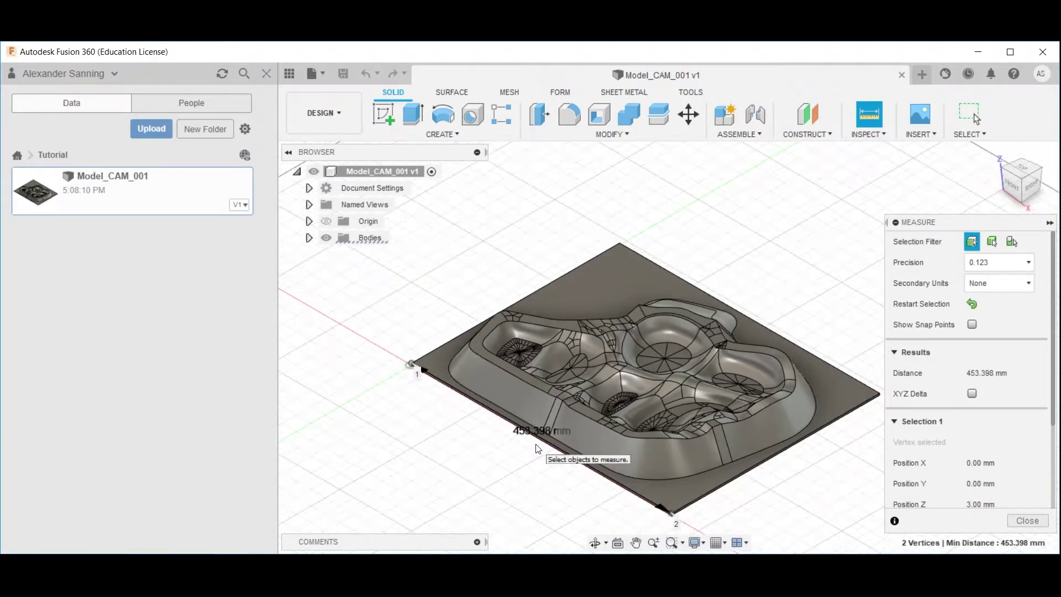
scroll(536, 447, "up", 4)
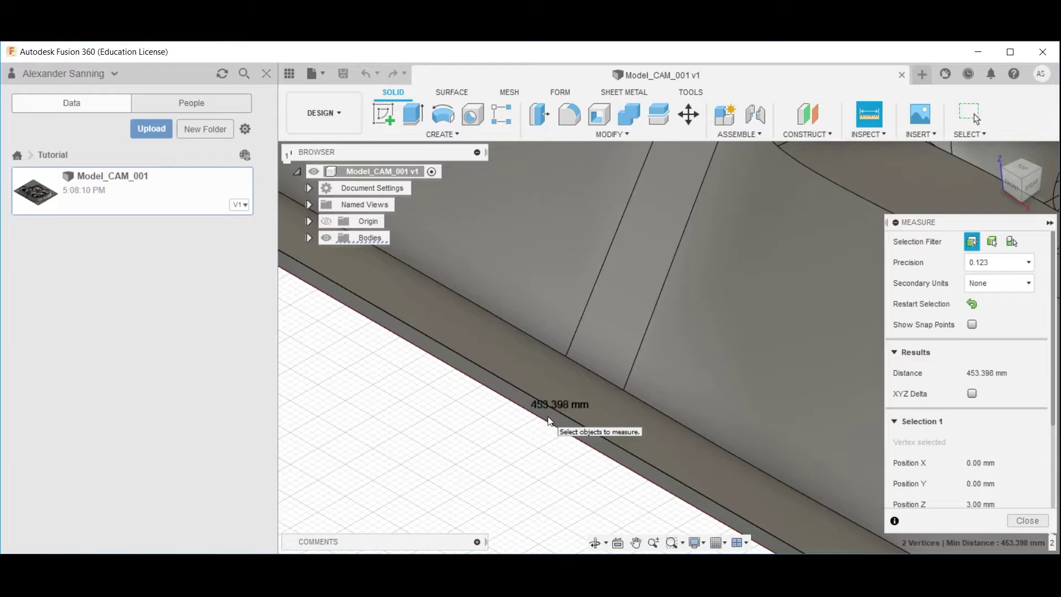
scroll(550, 421, "down", 10)
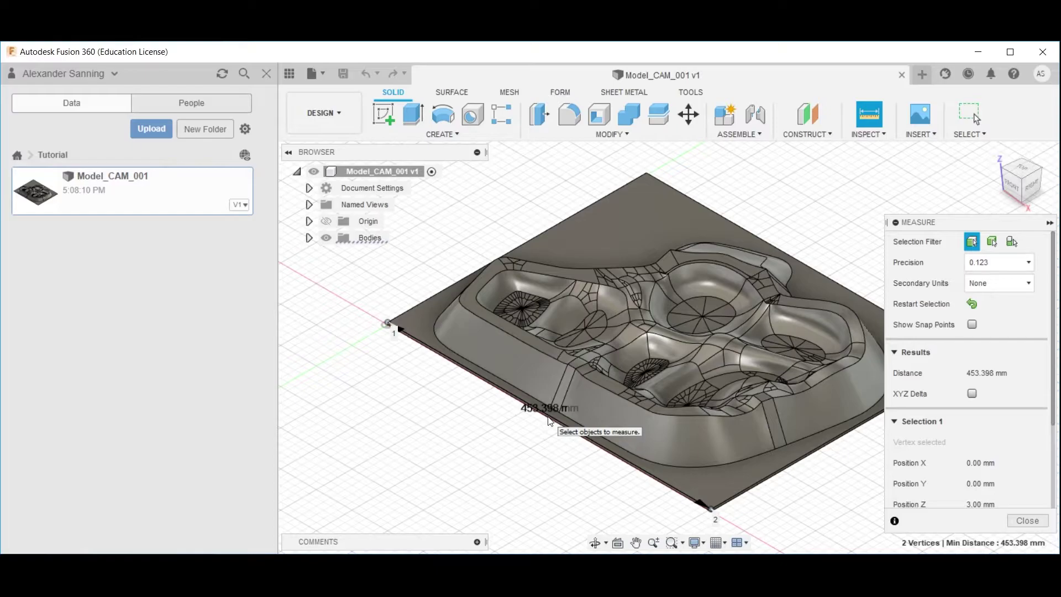
Close the Measure tool, recheck the mm units, and switch to the Manufacture workspace
left_click(1019, 521)
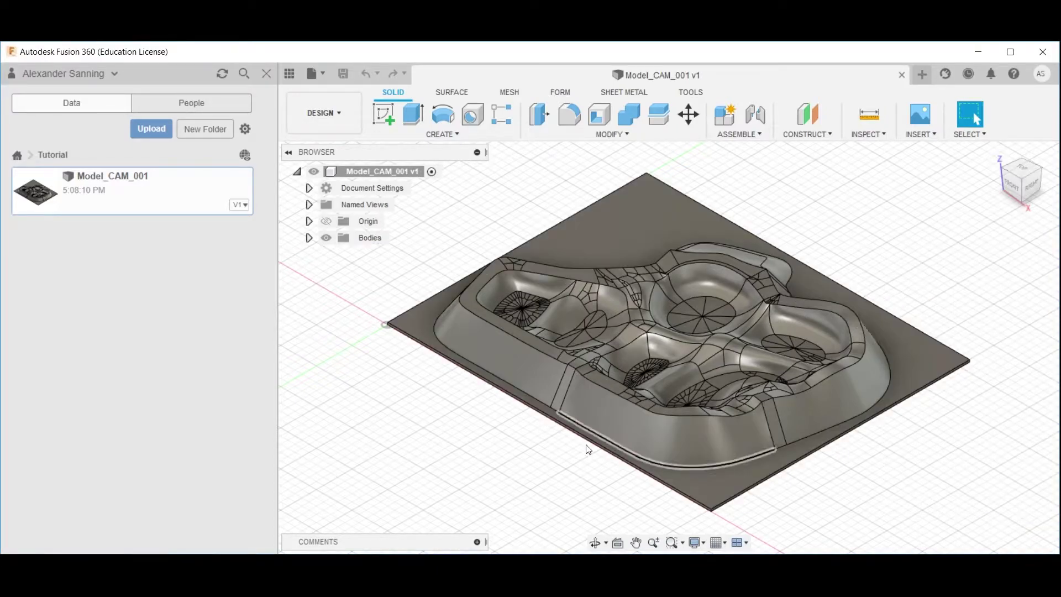
left_click(308, 188)
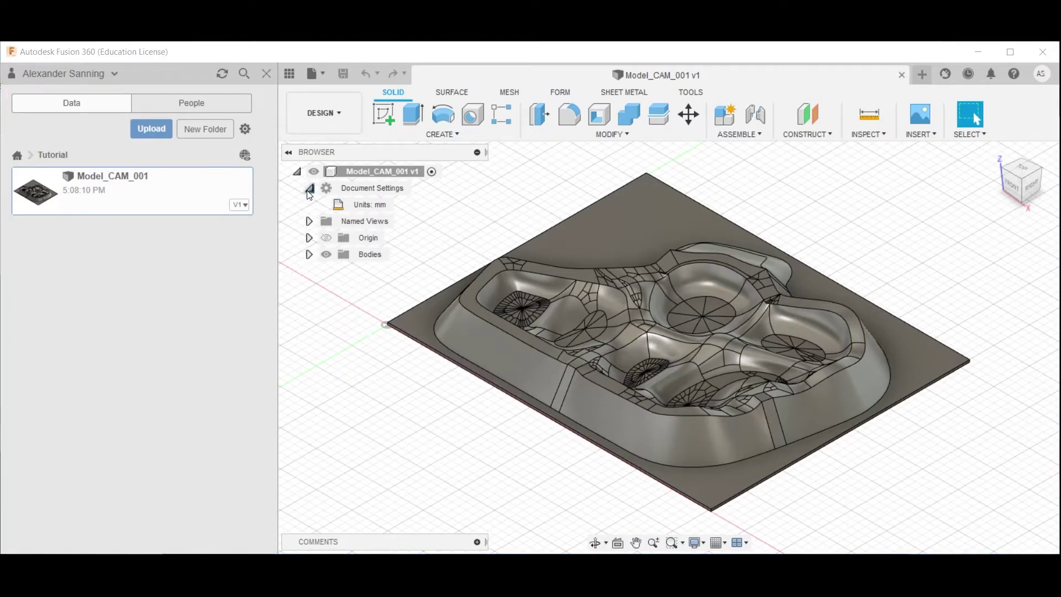
left_click(309, 189)
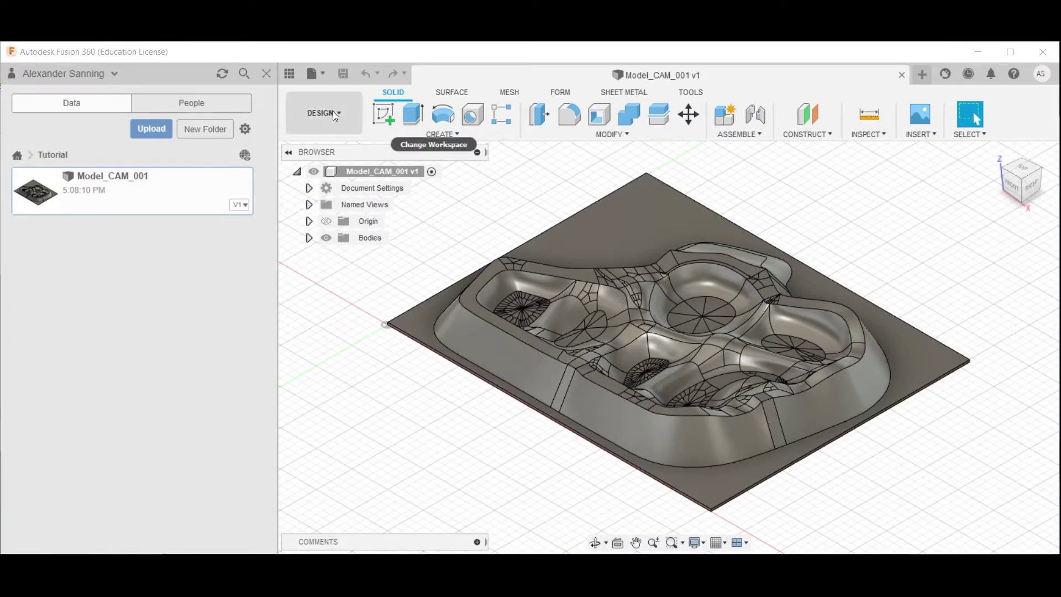
left_click(334, 111)
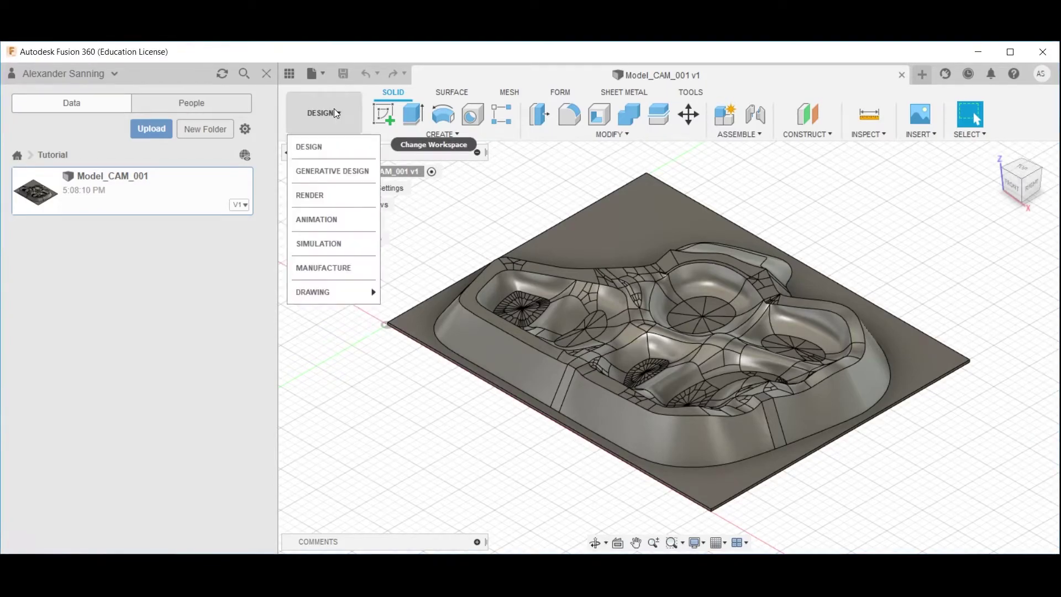
left_click(350, 266)
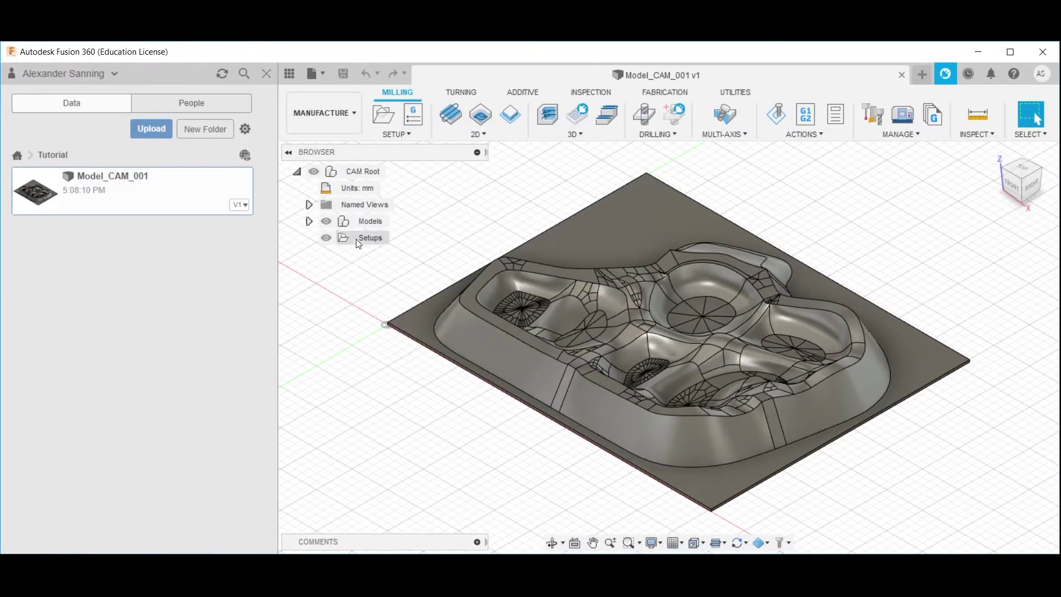
Create a new milling setup, Setup1, from the Milling toolbar's Setup dropdown
right_click(357, 239)
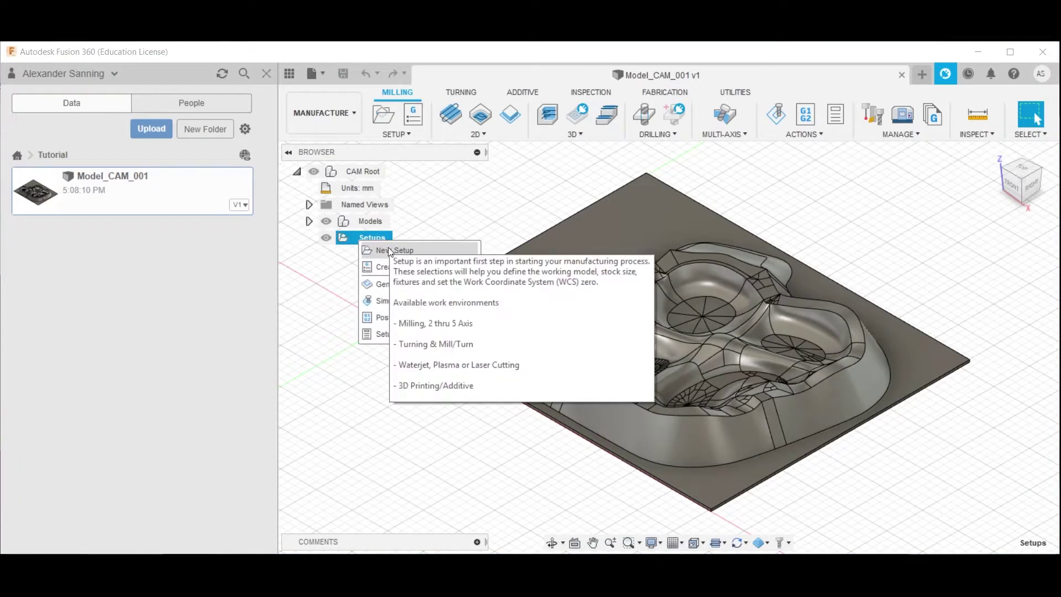
left_click(395, 133)
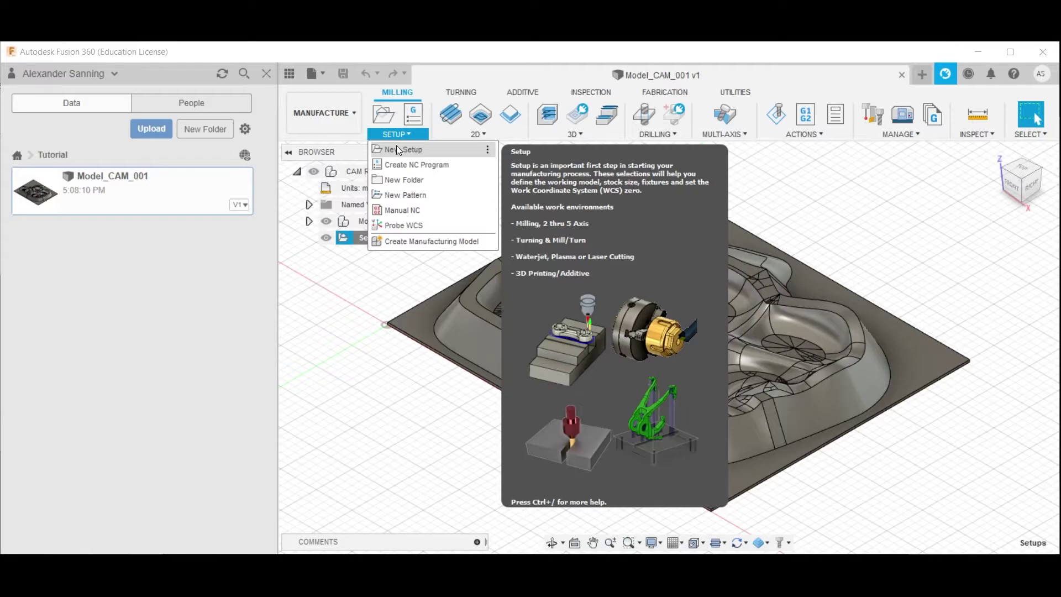
left_click(396, 147)
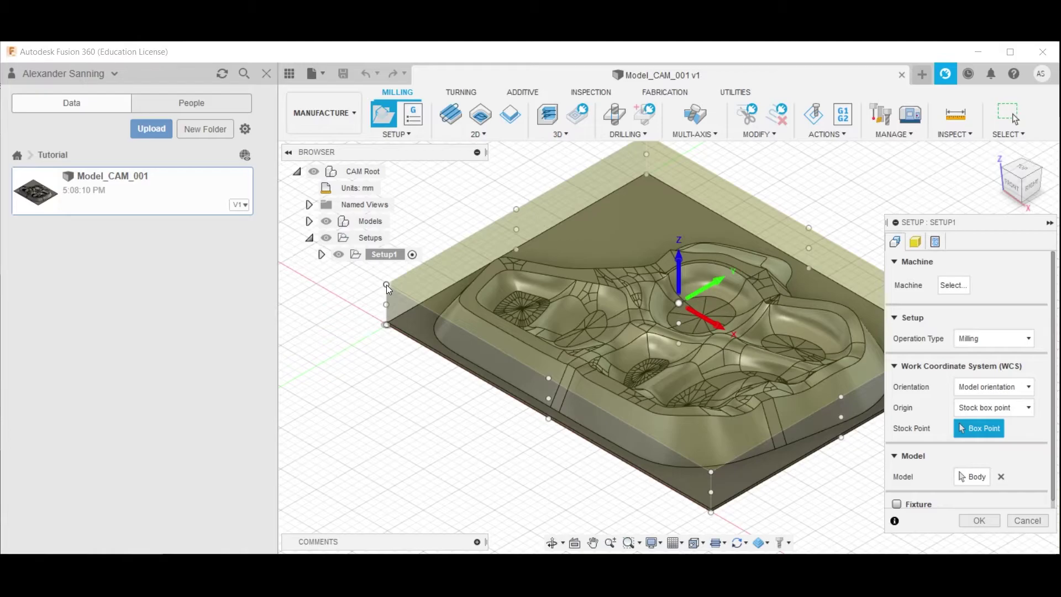
Place the work origin on the stock box's top-left corner point and zoom in to check it
left_click(386, 286)
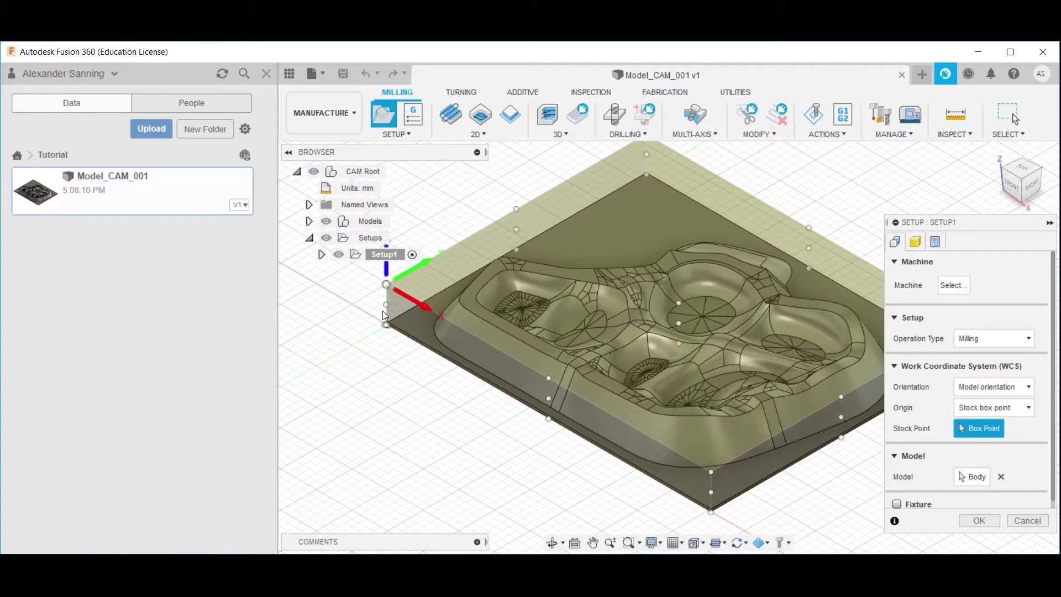
scroll(385, 315, "up", 5)
scroll(385, 316, "up", 2)
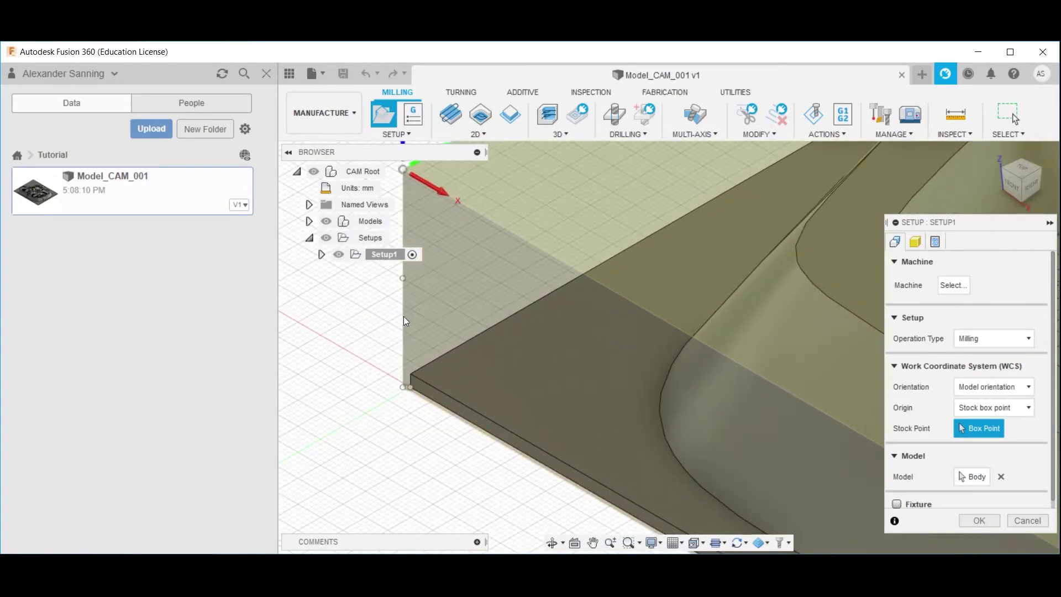
middle_click_drag(381, 303, 494, 402)
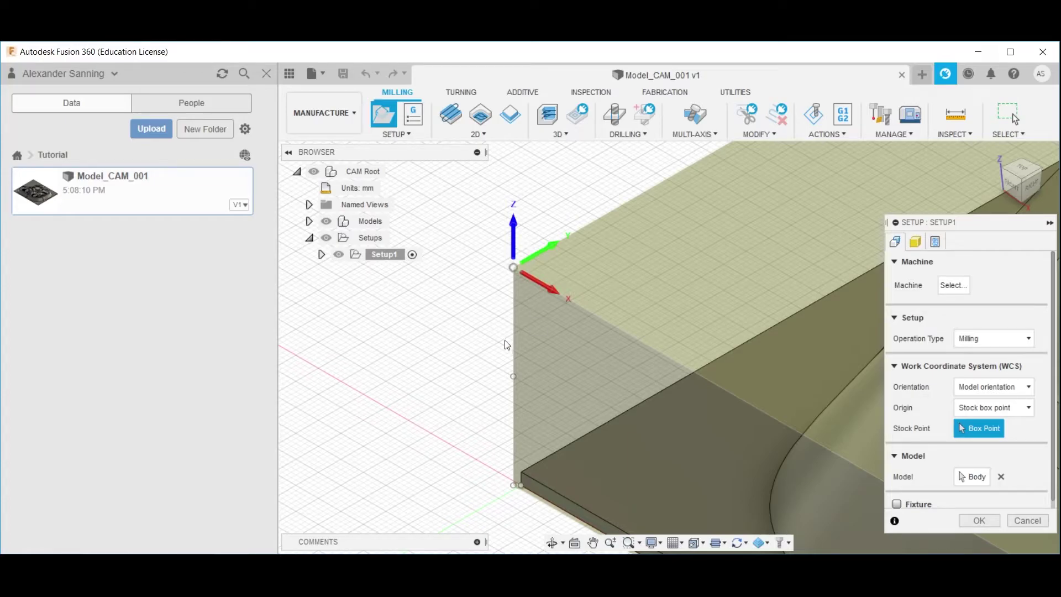
On the Stock tab, set Stock Side Offset to 0 mm, keeping the 1 mm top offset
left_click(919, 244)
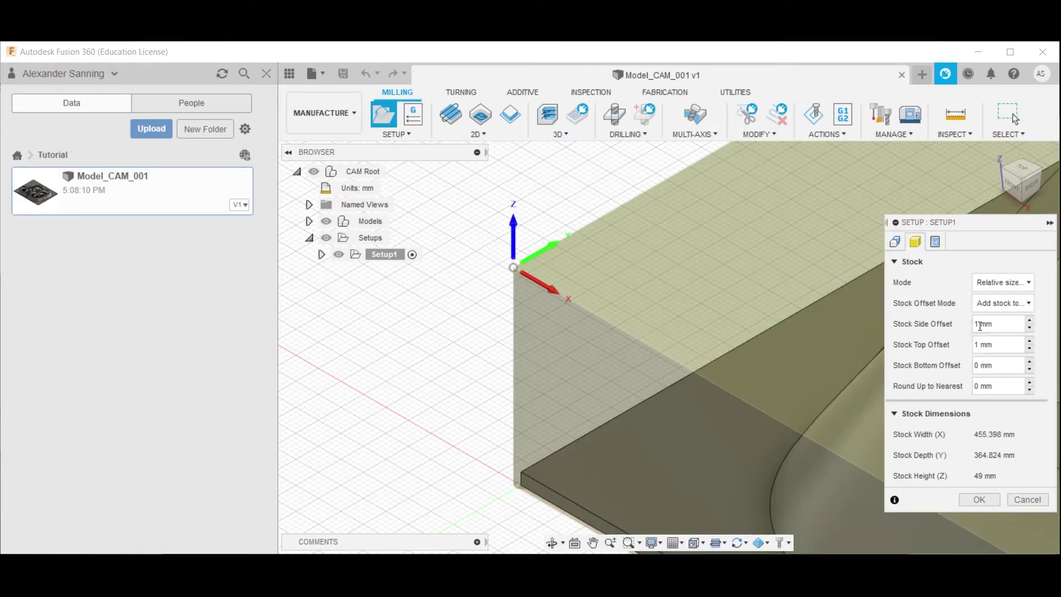
left_click_drag(980, 326, 973, 330)
type("0")
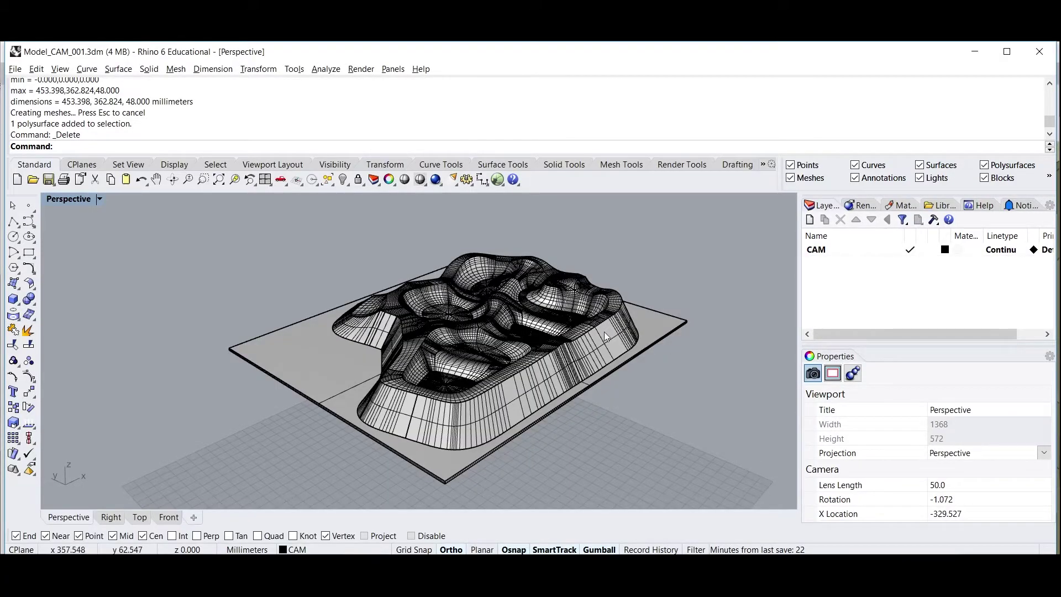
In Rhino, run BoundingBox on the model polysurface and read its 453.398 × 362.824 × 48 mm size
left_click(604, 333)
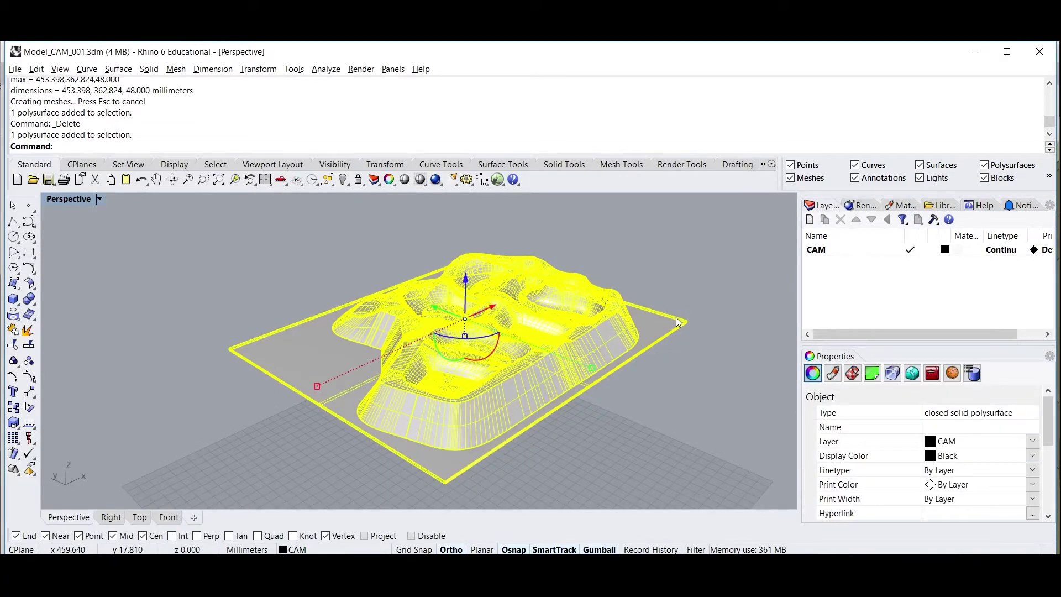
key("Up")
key("Return")
key("Return")
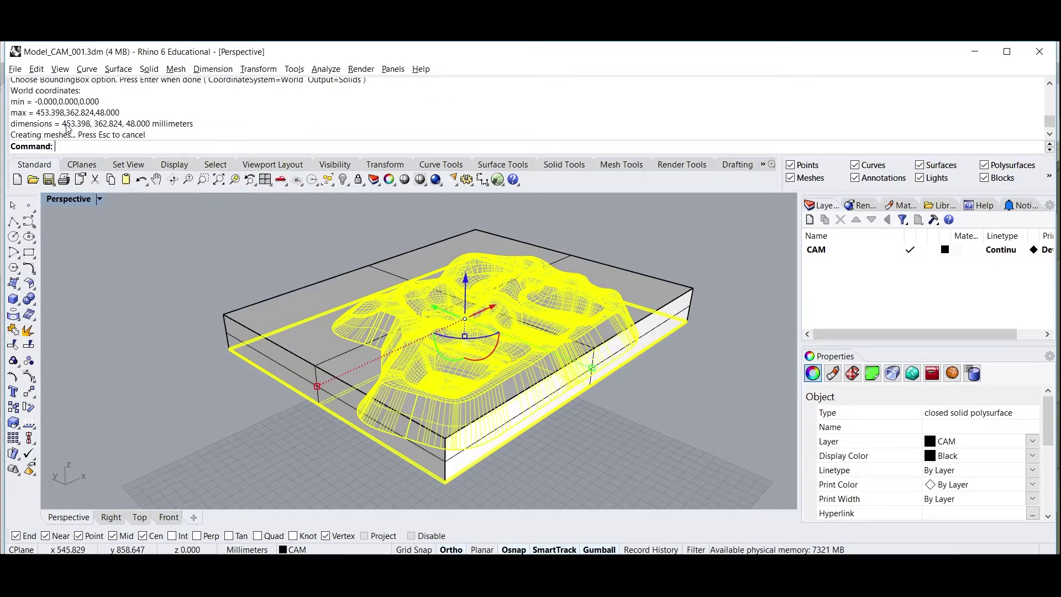
left_click_drag(63, 127, 147, 128)
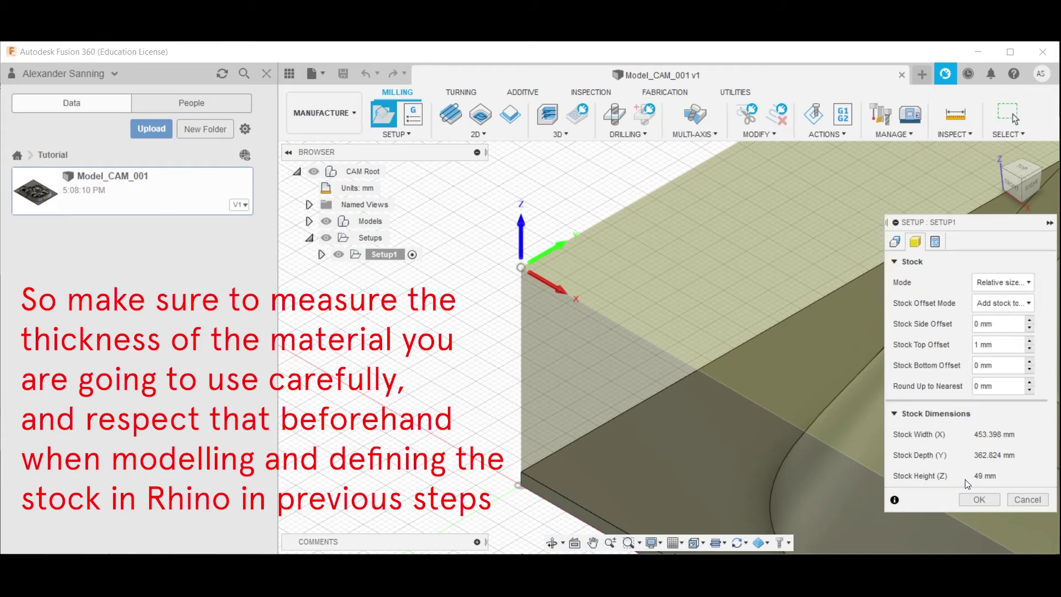
Review the Post Process, Stock and Setup tabs, then accept Setup1 with OK
left_click(935, 243)
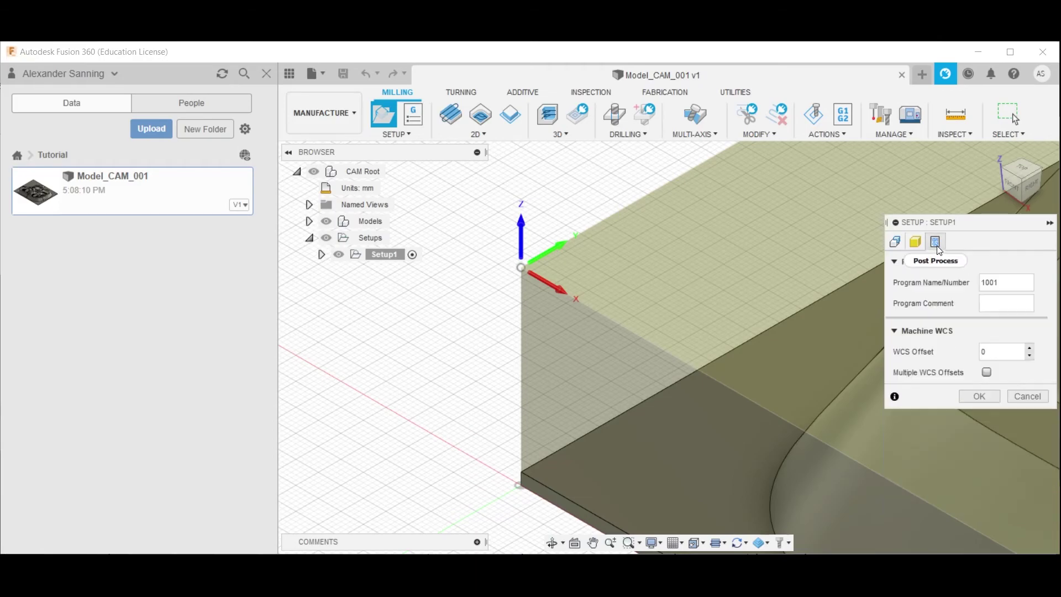
left_click(916, 245)
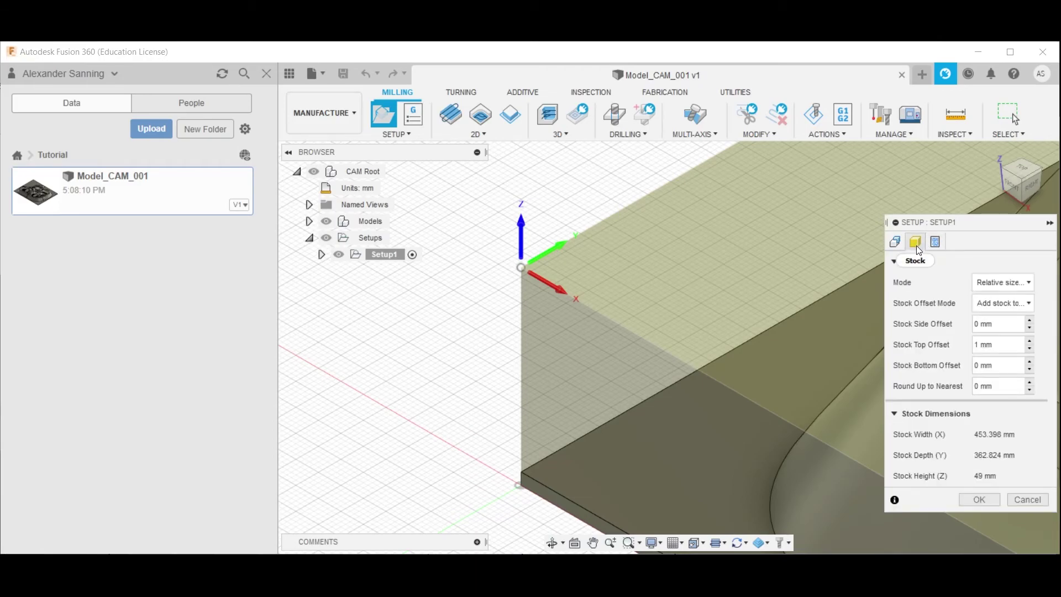
left_click(896, 243)
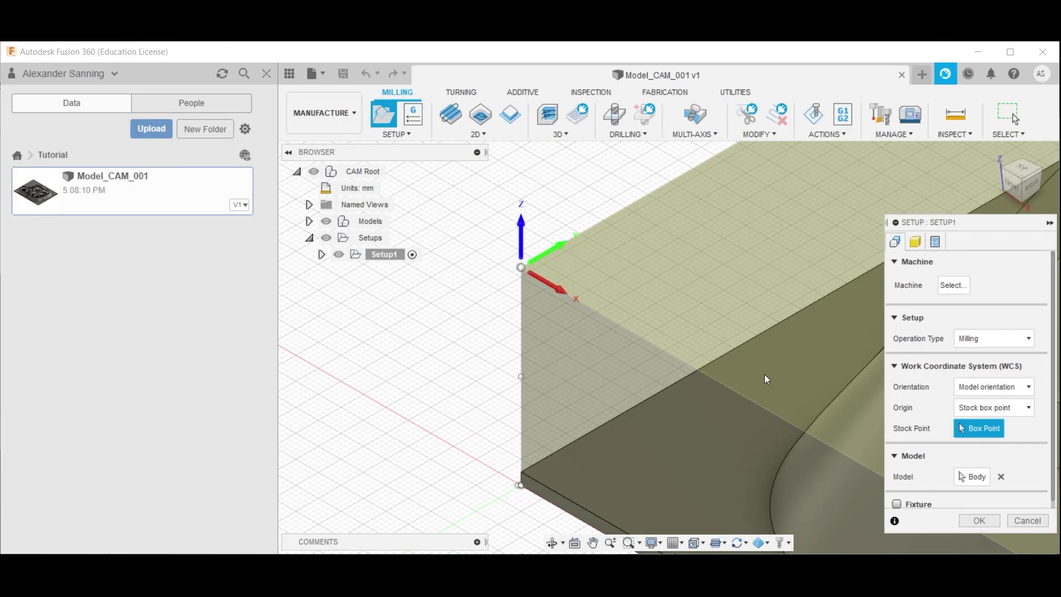
left_click(915, 242)
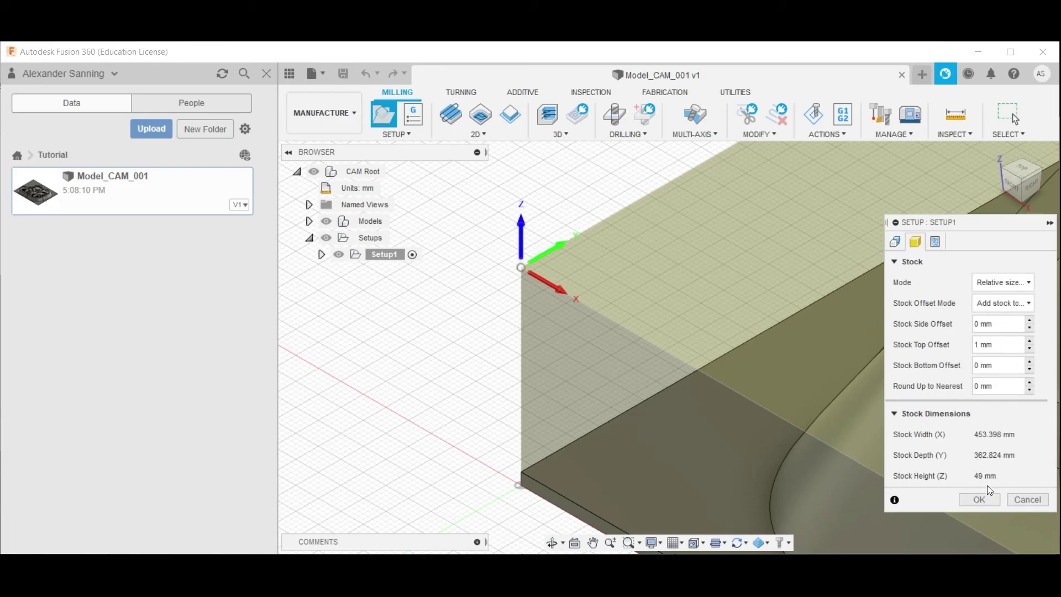
left_click(979, 500)
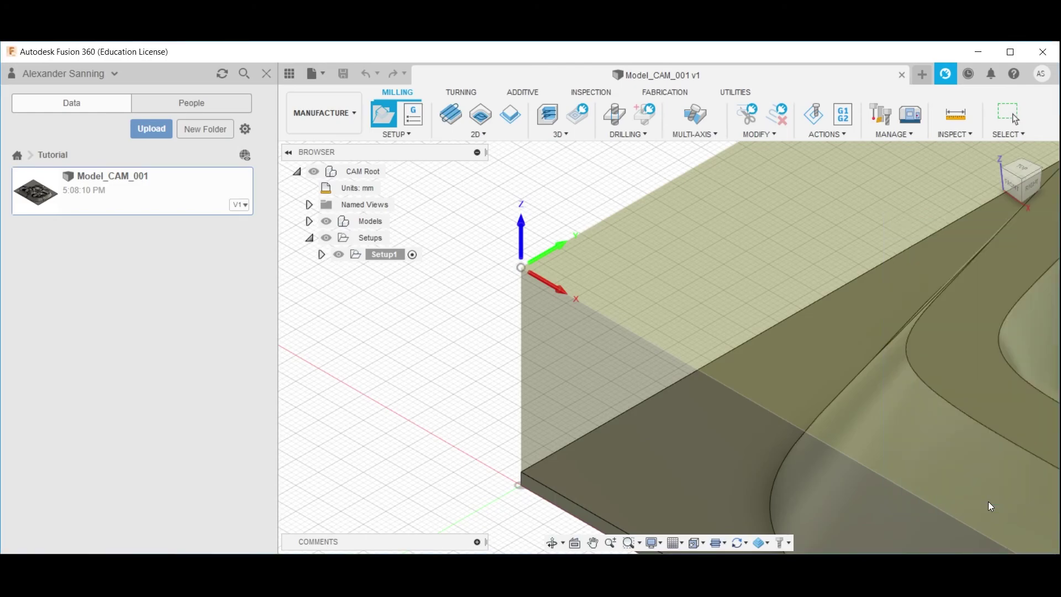
Zoom out and pan to center the whole pocketed block and its stock box in view
scroll(830, 346, "down", 8)
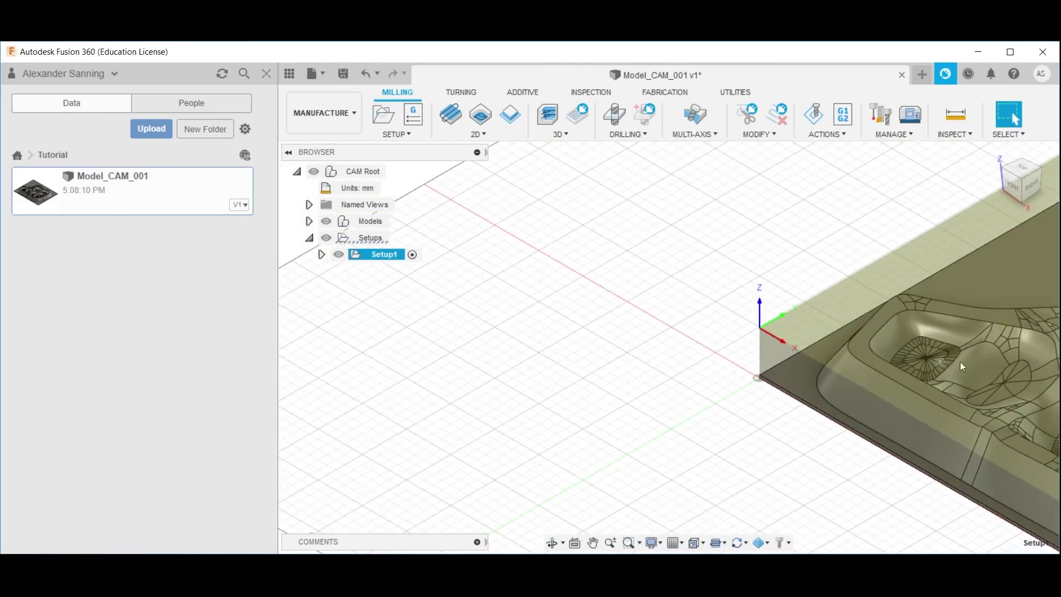
middle_click_drag(960, 361, 665, 309)
scroll(665, 309, "down", 3)
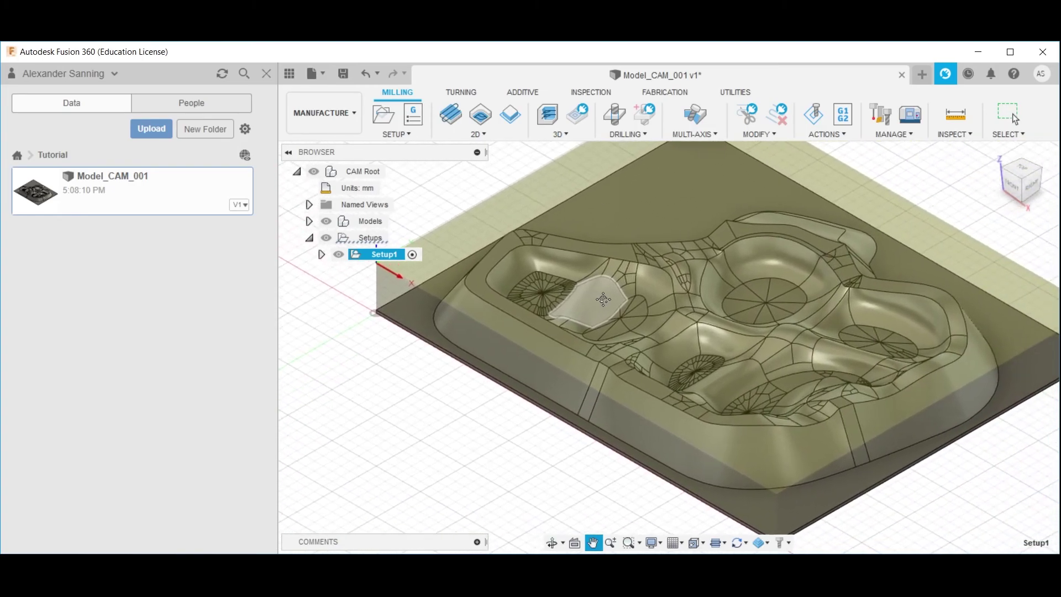
middle_click_drag(881, 266, 840, 287)
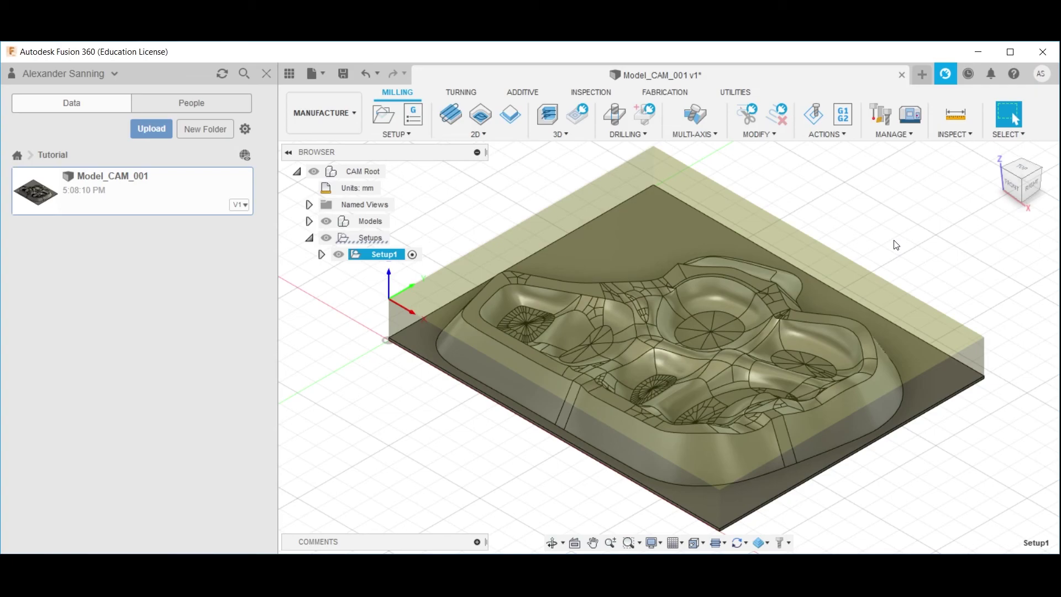
Save Model_CAM_001 as a new version with the description 'User Saved'
key("ctrl+s")
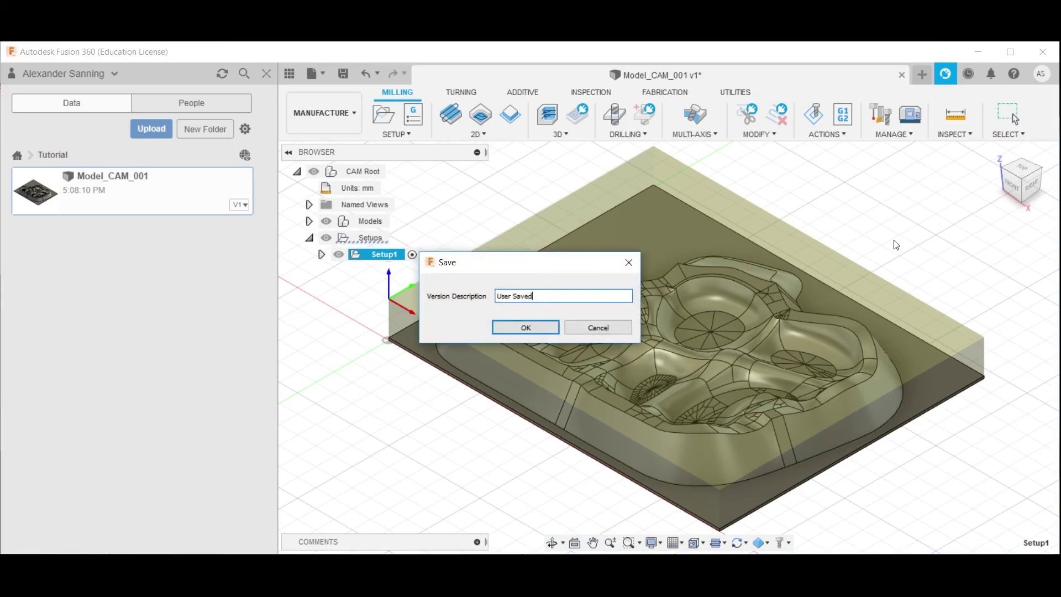
left_click(545, 333)
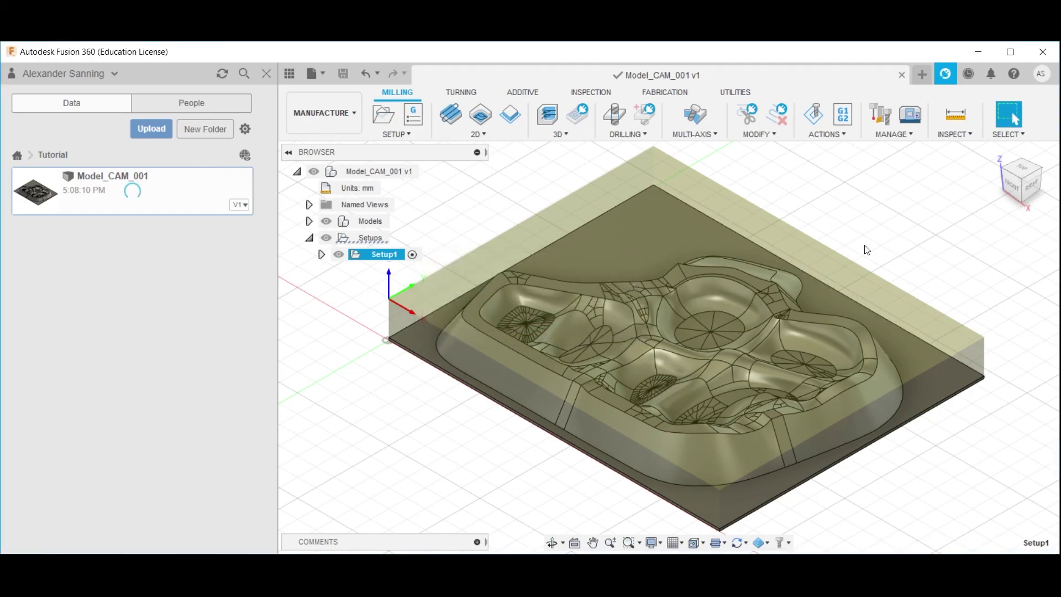